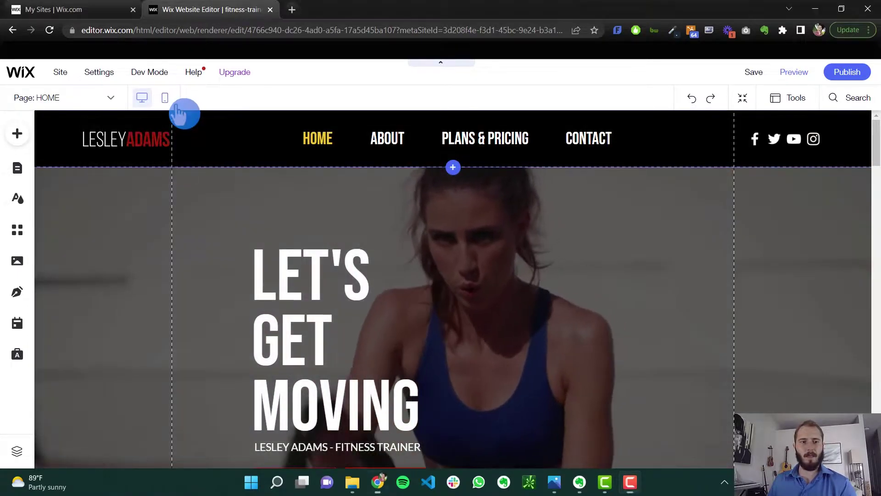
left_click(164, 97)
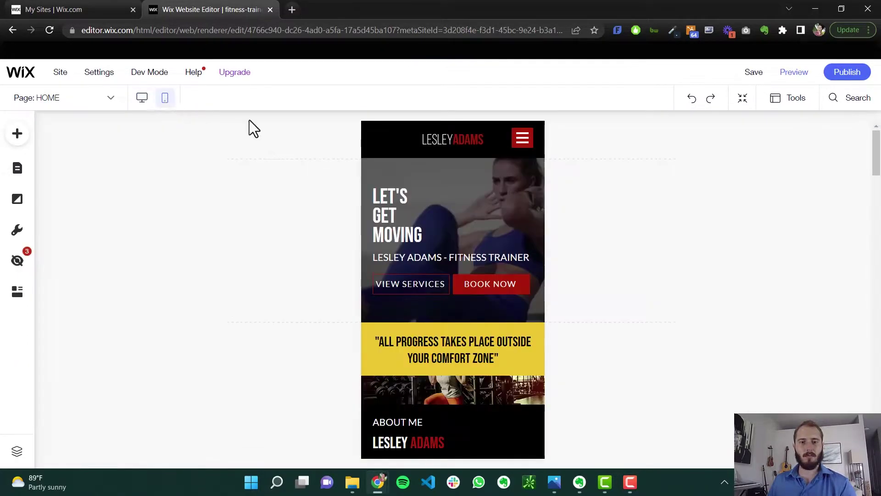
left_click(793, 71)
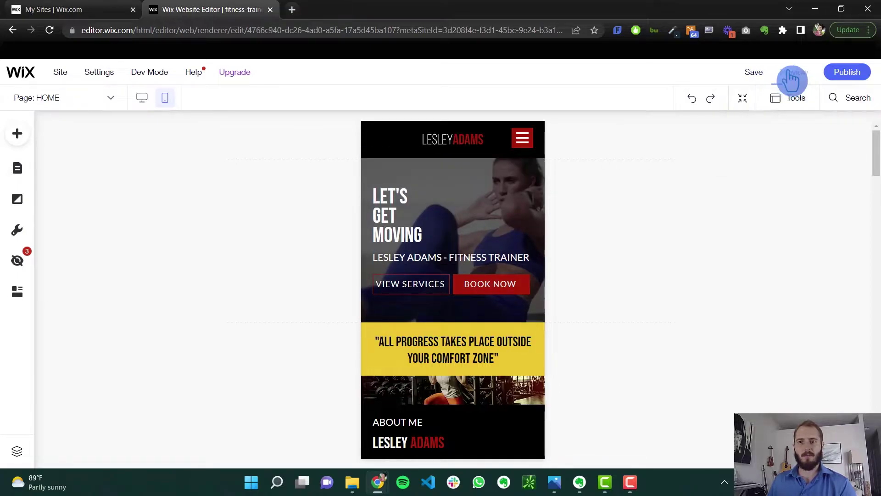
scroll(500, 198, "down", 3)
scroll(500, 199, "up", 3)
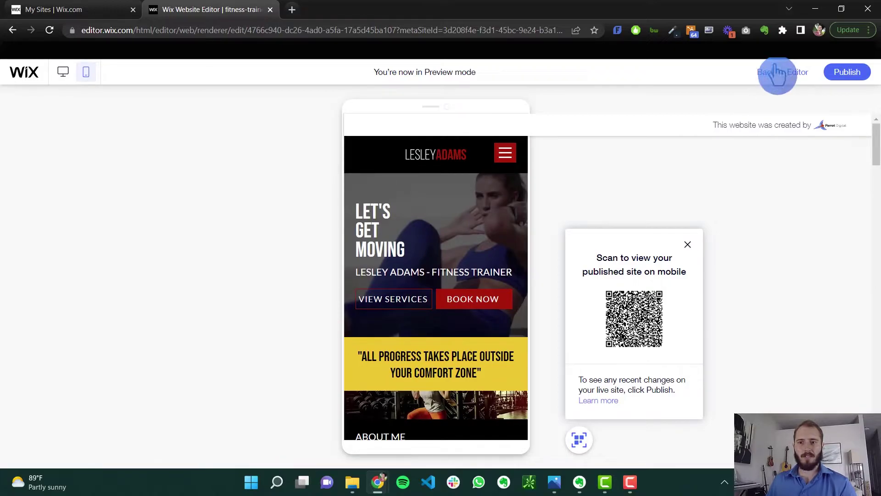
left_click(782, 72)
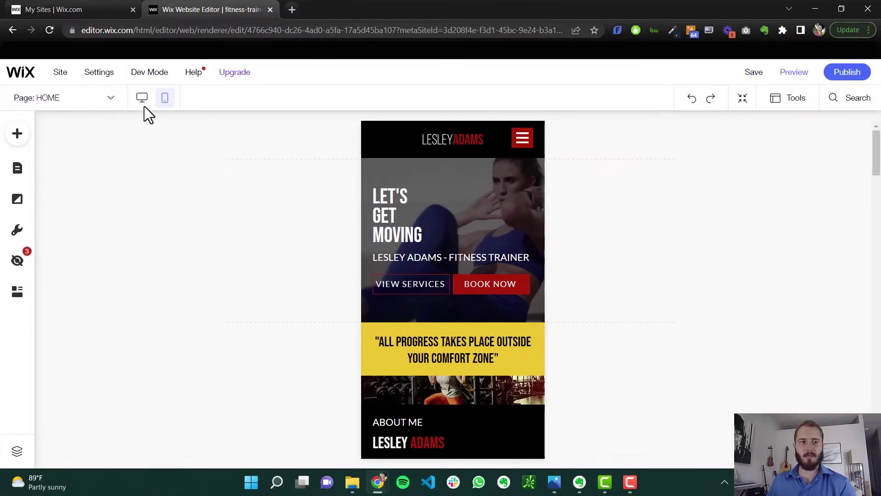
Turn on 'Play video on mobile' in the hero slideshow's background settings, then reopen them.
left_click(492, 188)
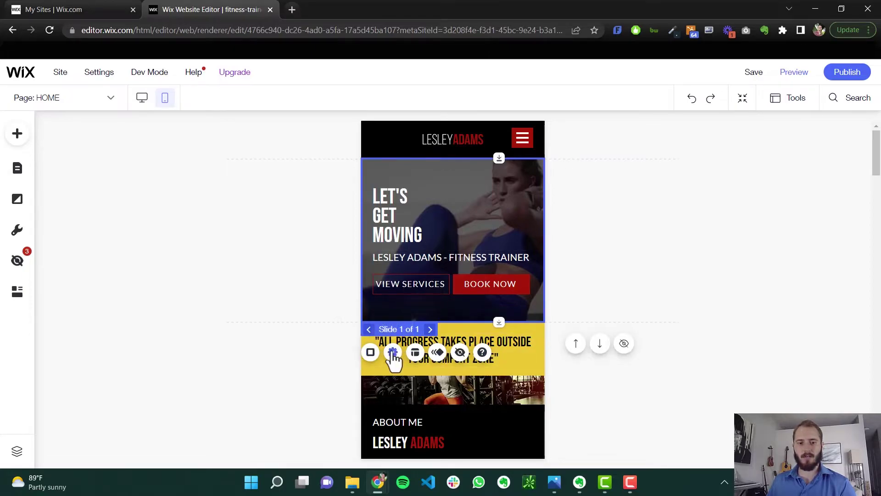
left_click(371, 354)
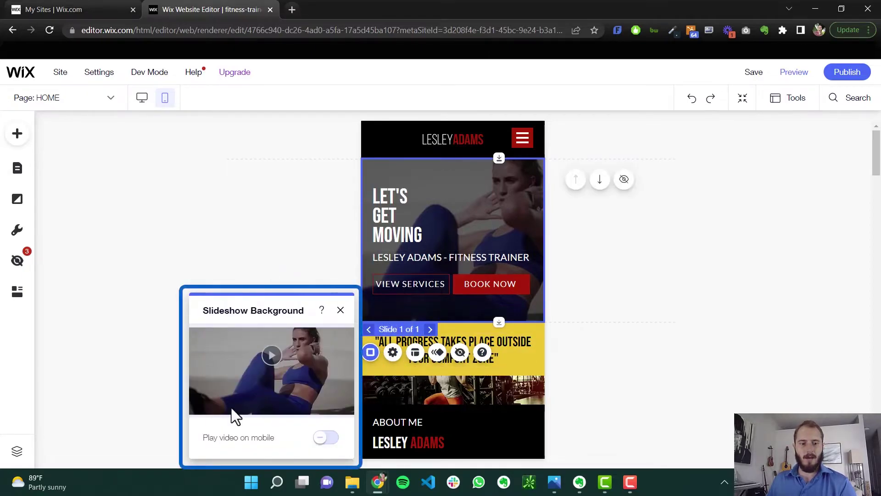
mouse_move(271, 355)
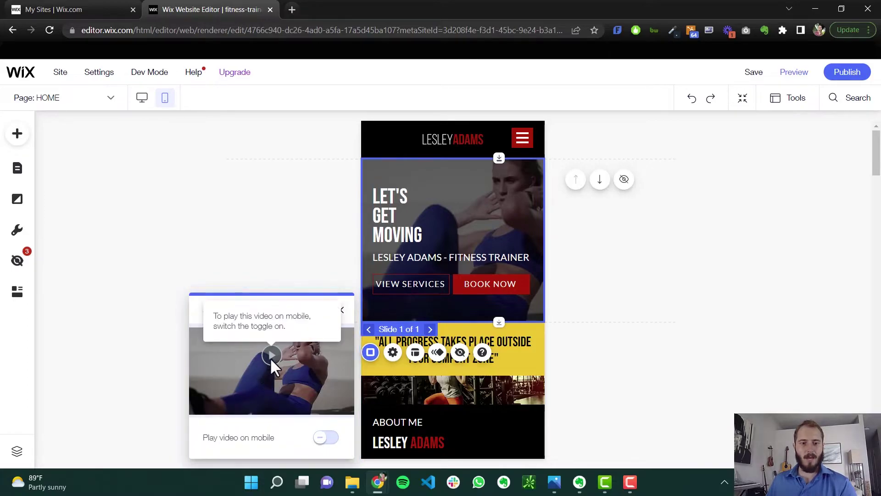
left_click(323, 440)
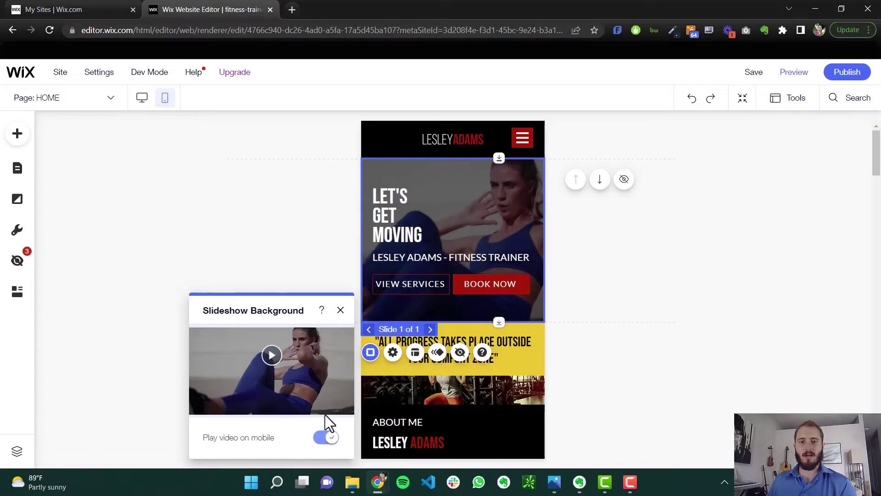
left_click(652, 251)
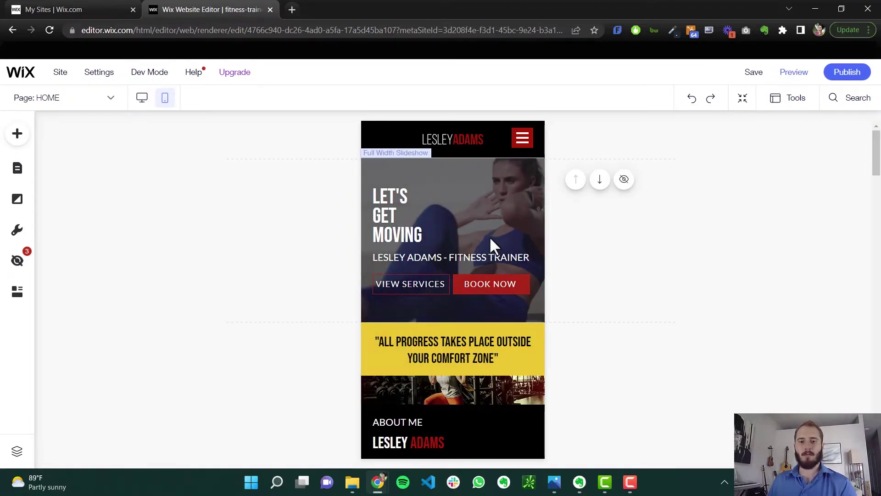
left_click(448, 200)
left_click(370, 352)
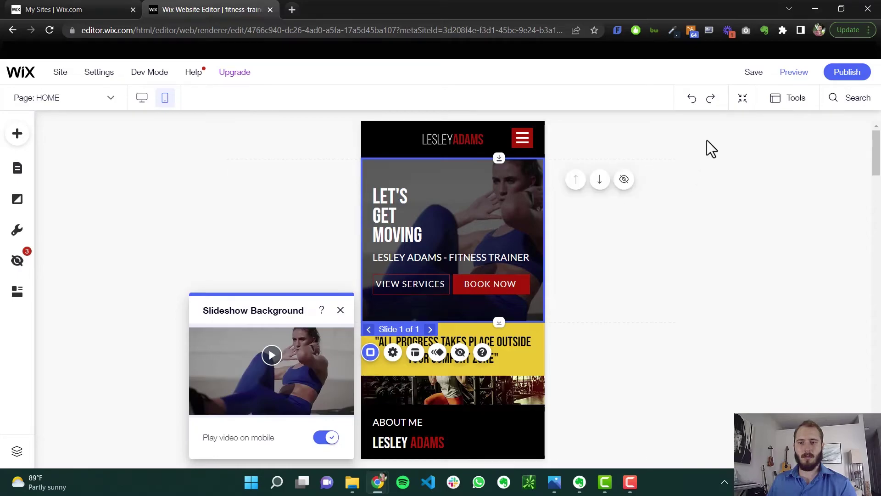
Open Preview to watch the hero background video playing on the mobile site.
left_click(793, 72)
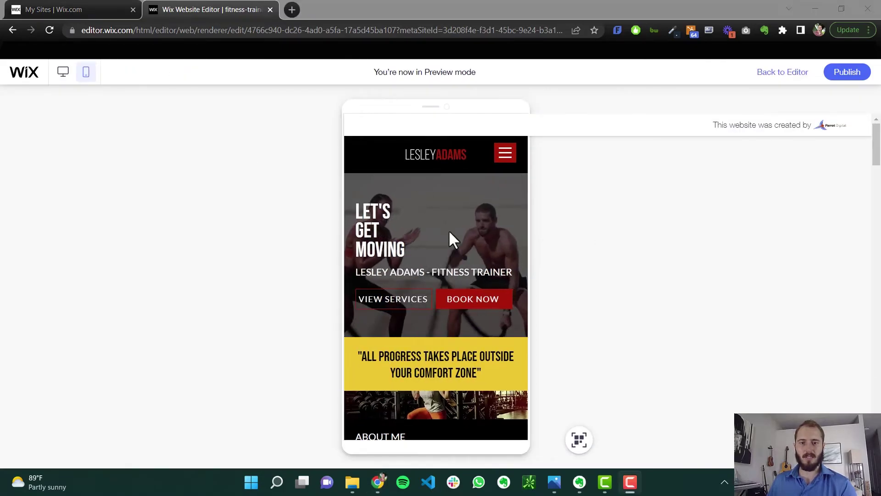